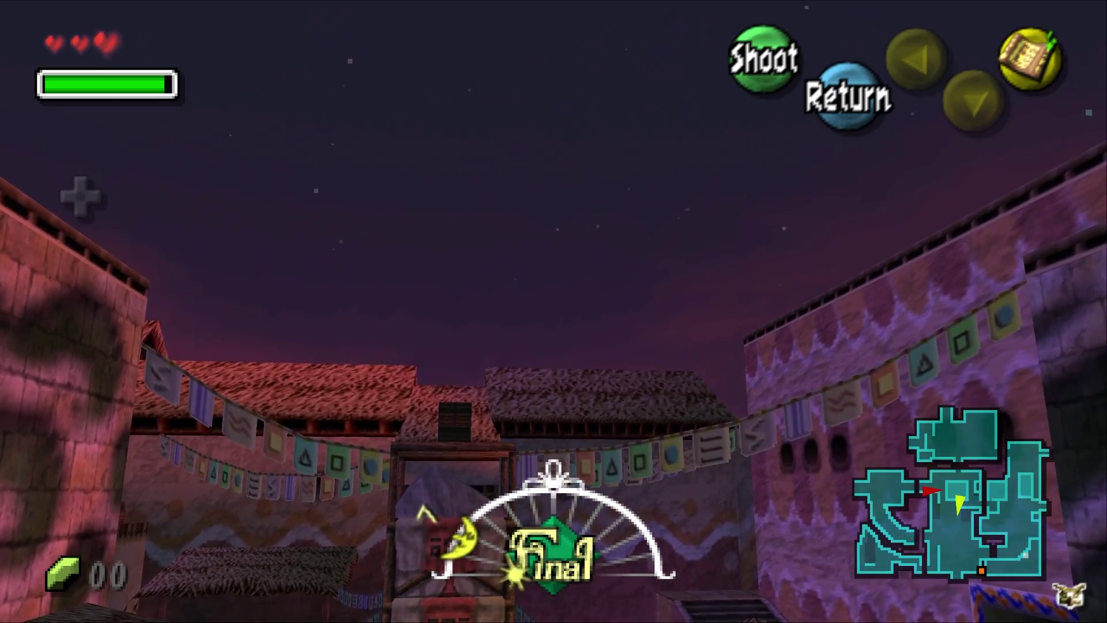
# Open the settings and switch the control bindings view from keyboard to controller.
pyautogui.press('Escape')
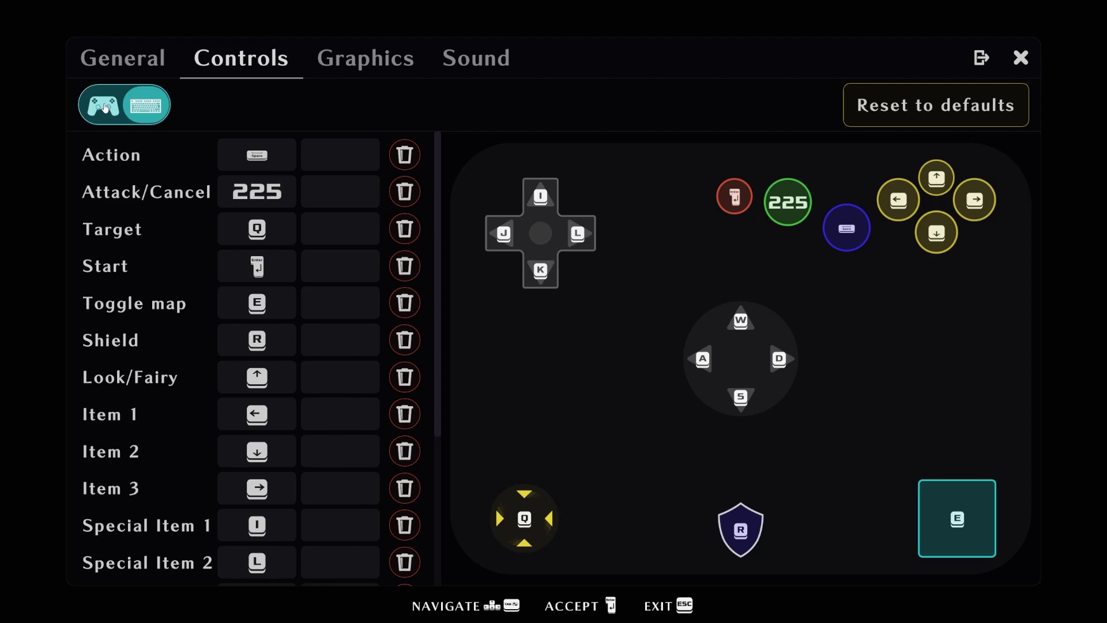
pyautogui.click(119, 111)
pyautogui.click(120, 111)
pyautogui.click(108, 114)
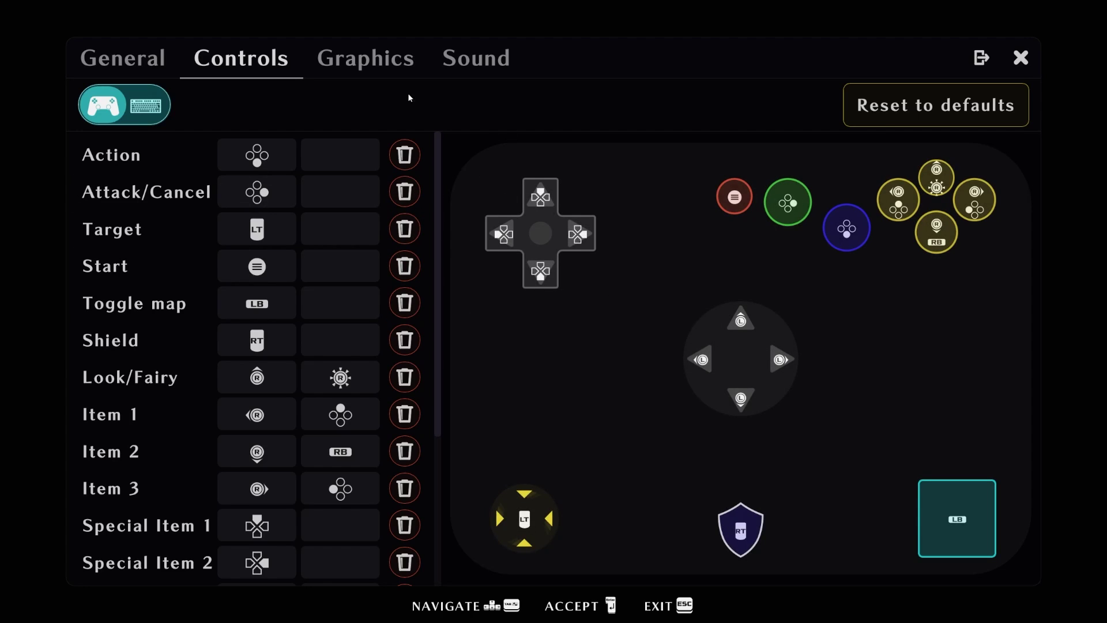
# Set the graphics resolution to Original, apply it and close the settings.
pyautogui.click(387, 71)
pyautogui.press('Down')
pyautogui.press('Left')
pyautogui.press('Left')
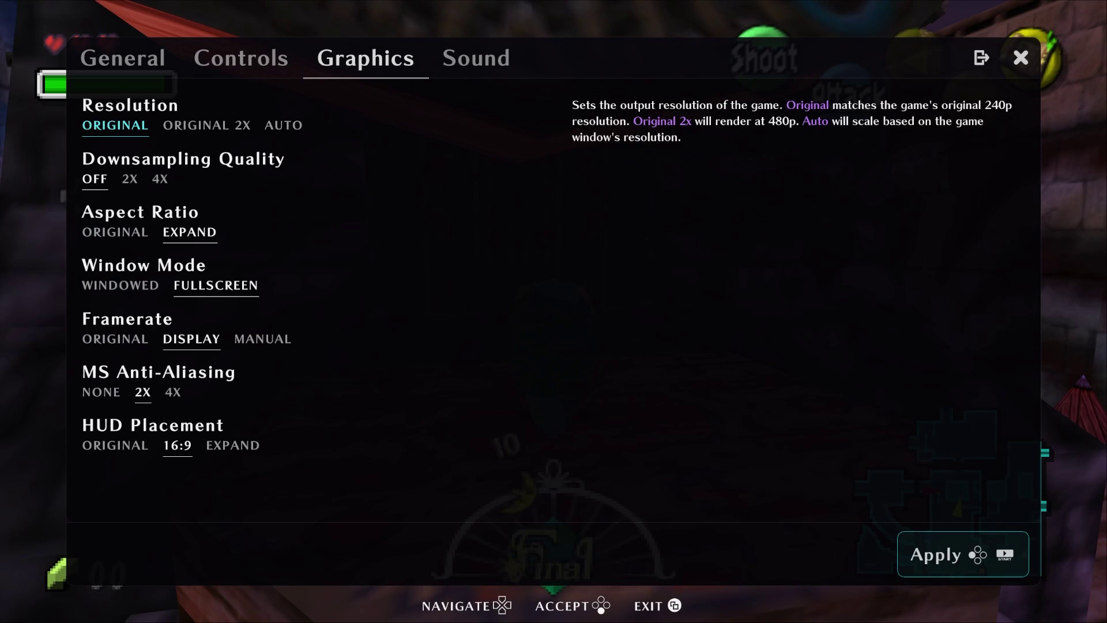
pyautogui.press('Return')
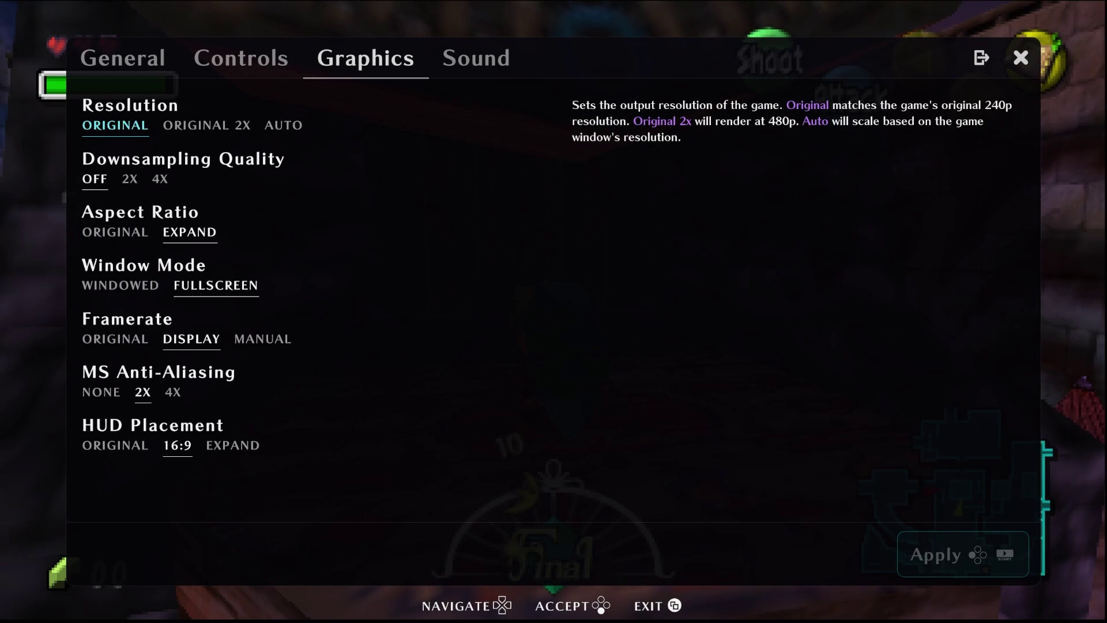
pyautogui.press('Escape')
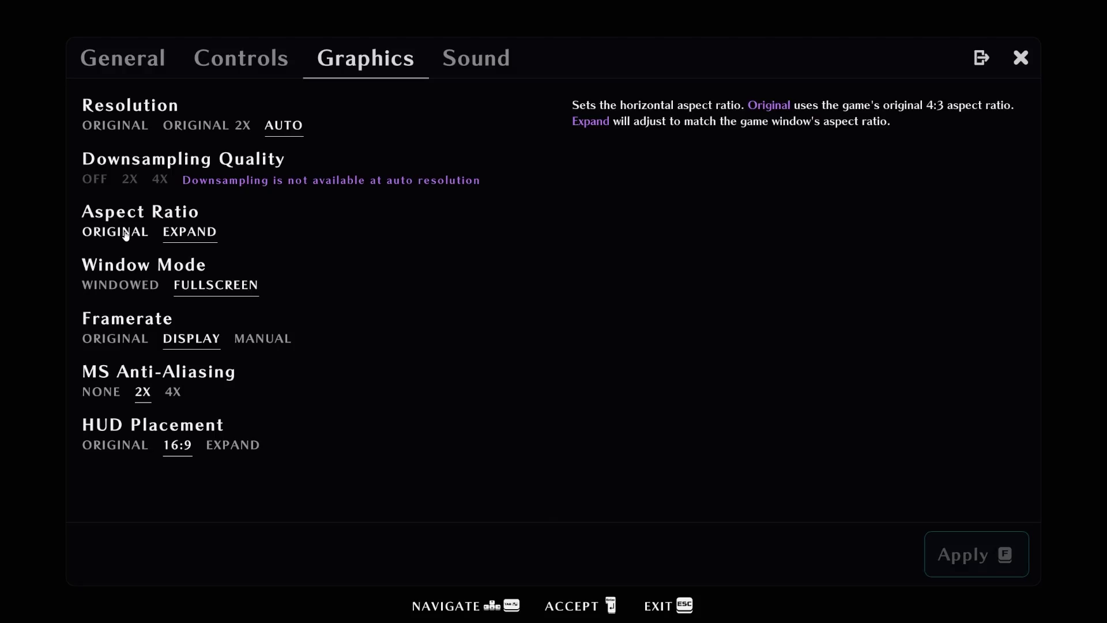
# Set the aspect ratio to Expand and resize the windowed game into a very wide, short shape.
pyautogui.click(205, 236)
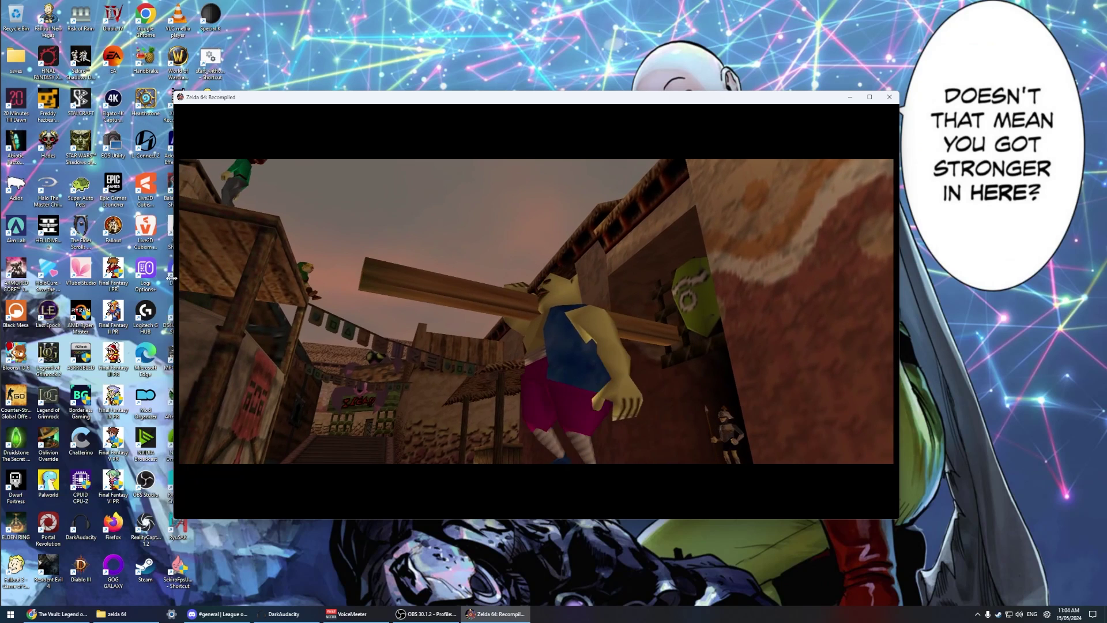
pyautogui.moveTo(173, 278); pyautogui.dragTo(21, 277)
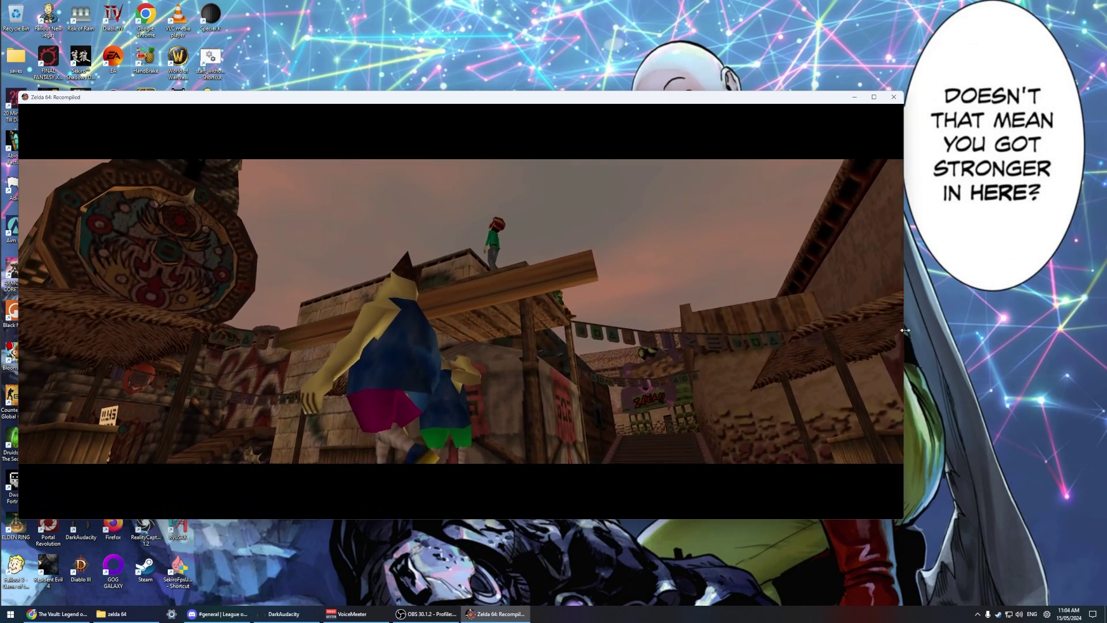
pyautogui.moveTo(900, 328); pyautogui.dragTo(1105, 328)
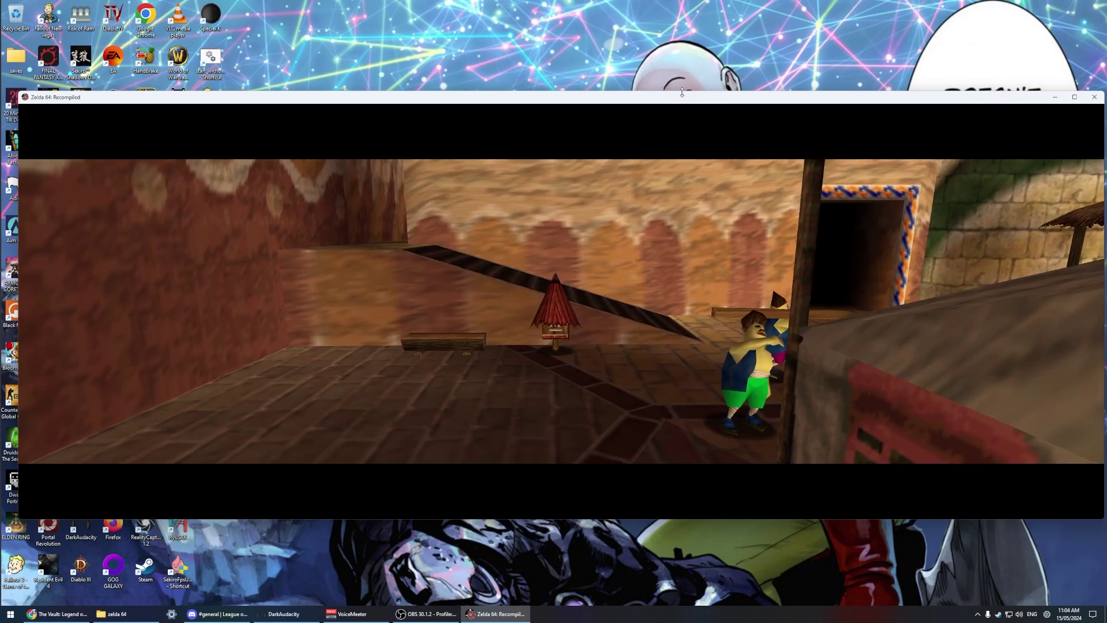
pyautogui.moveTo(683, 92); pyautogui.dragTo(681, 410)
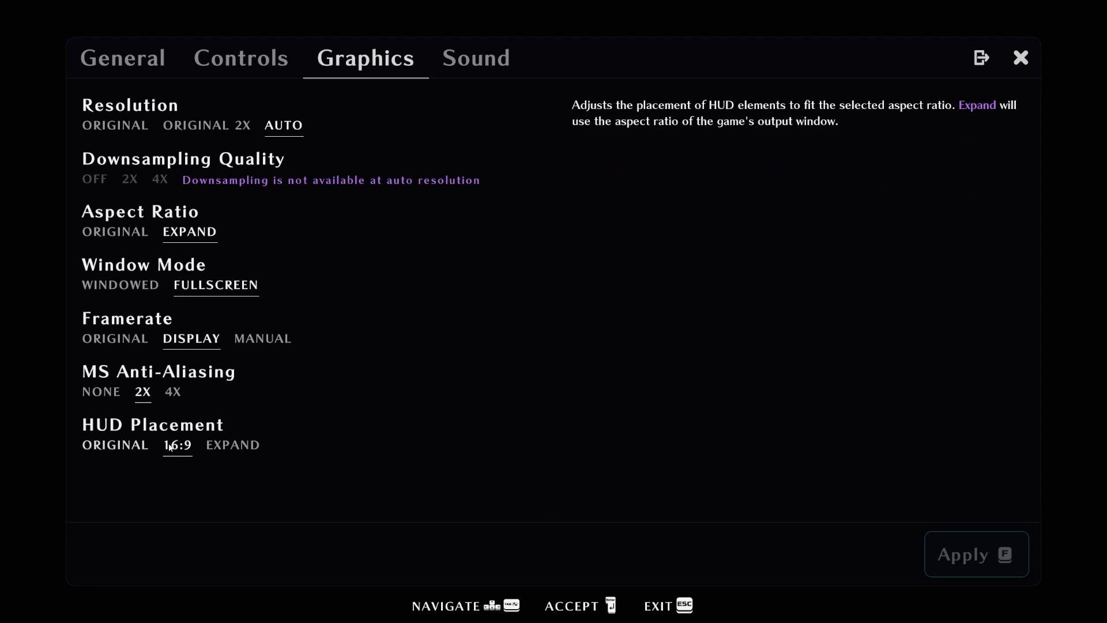
# Try the Expand option for HUD placement and return it to 16:9.
pyautogui.click(229, 446)
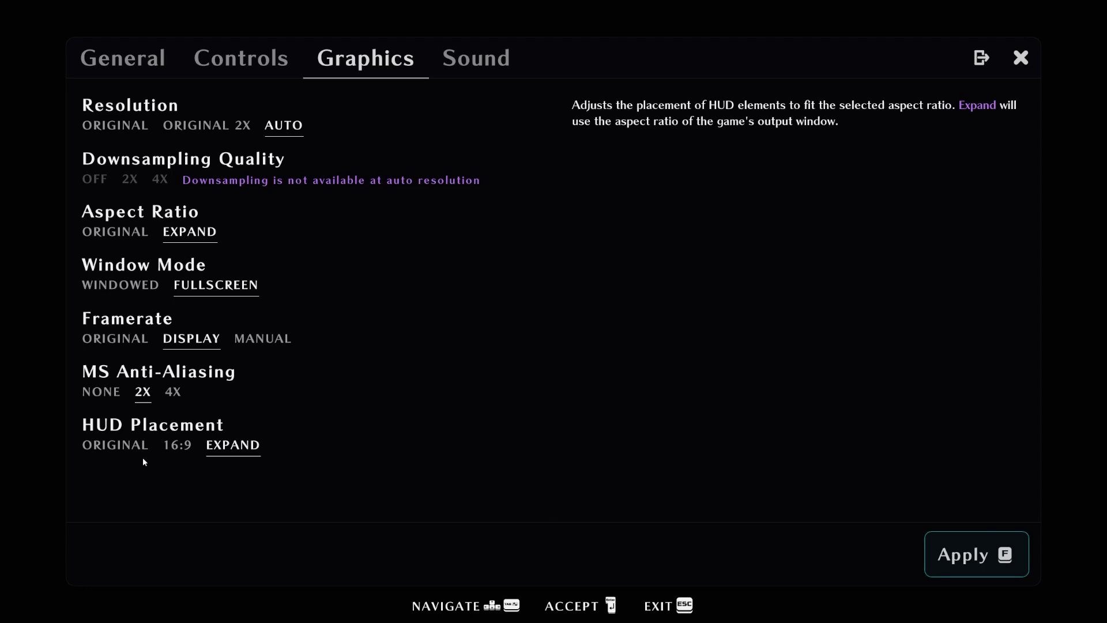
pyautogui.click(180, 453)
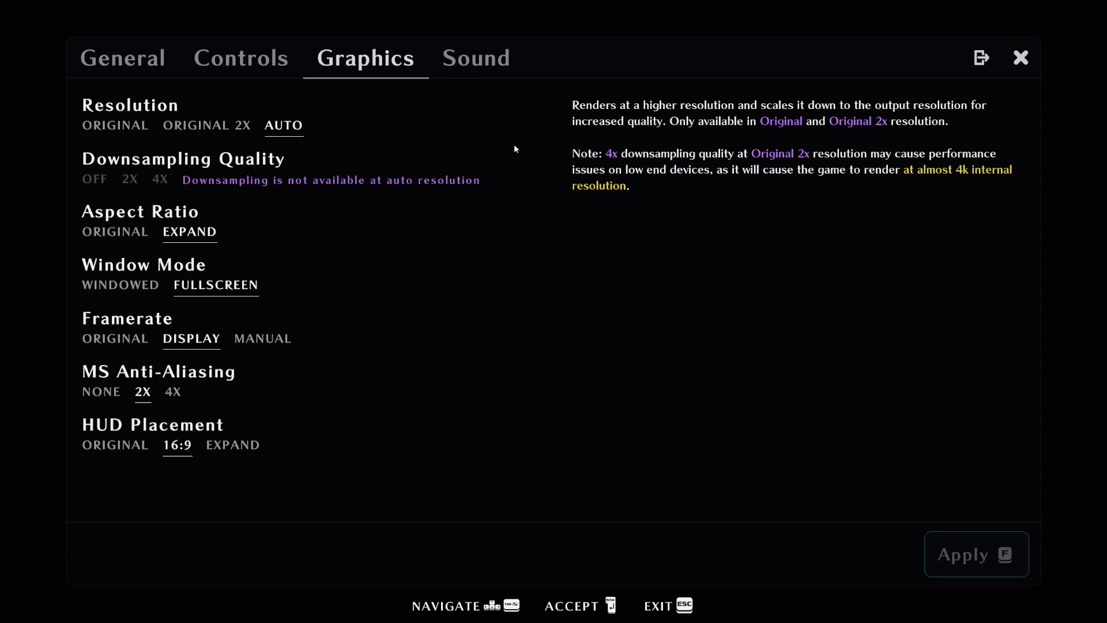
# Turn off the low health beeps in the sound settings and exit the game.
pyautogui.click(465, 64)
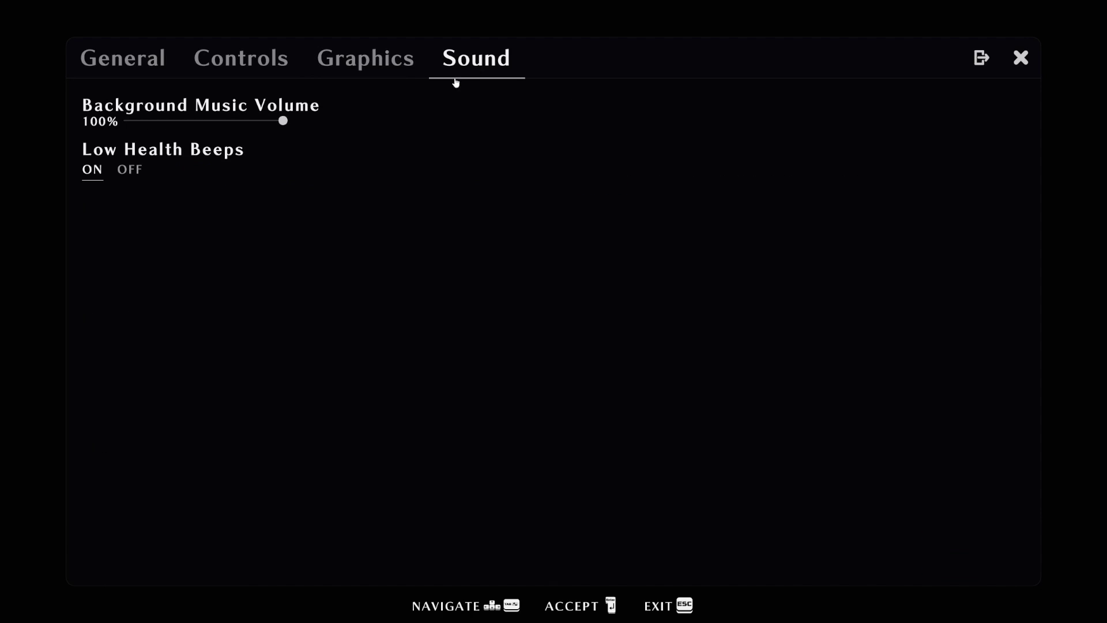
pyautogui.click(124, 177)
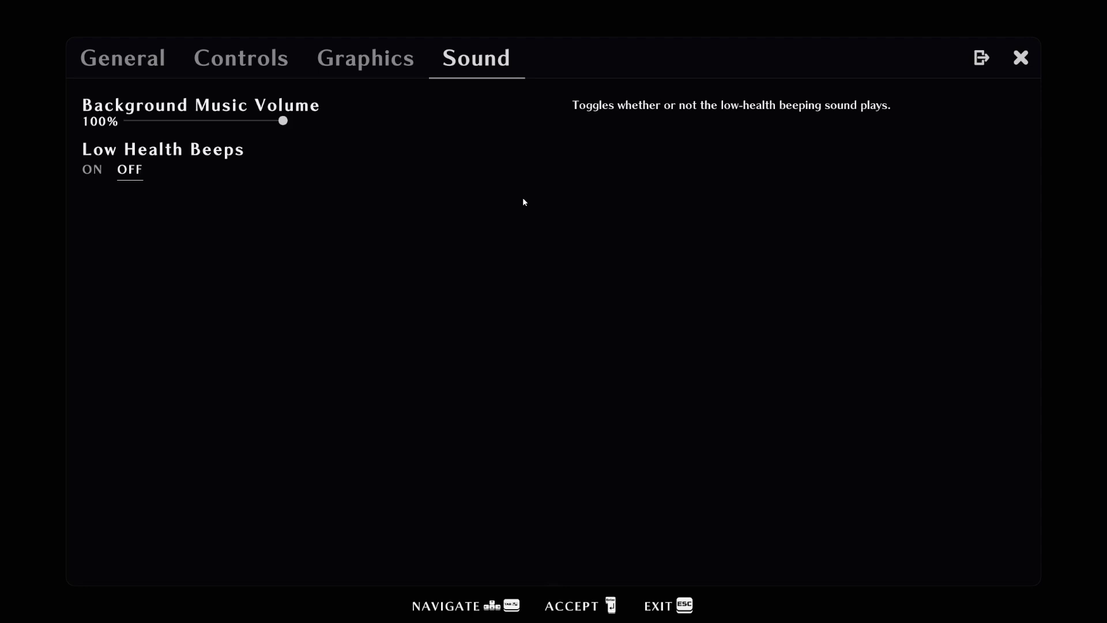
pyautogui.click(1020, 57)
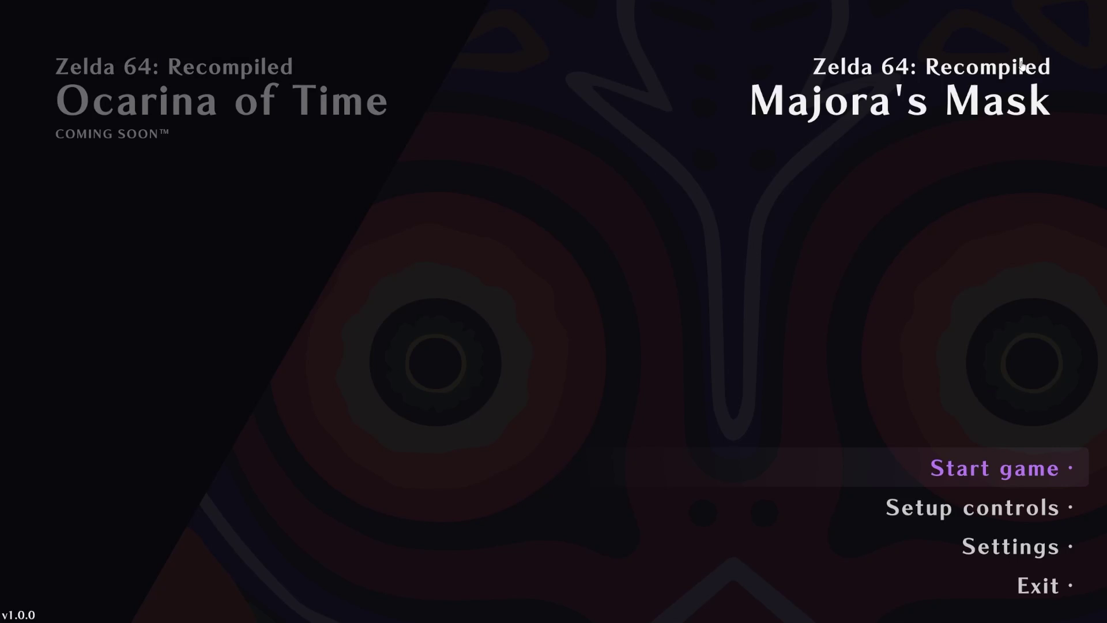
pyautogui.click(1054, 586)
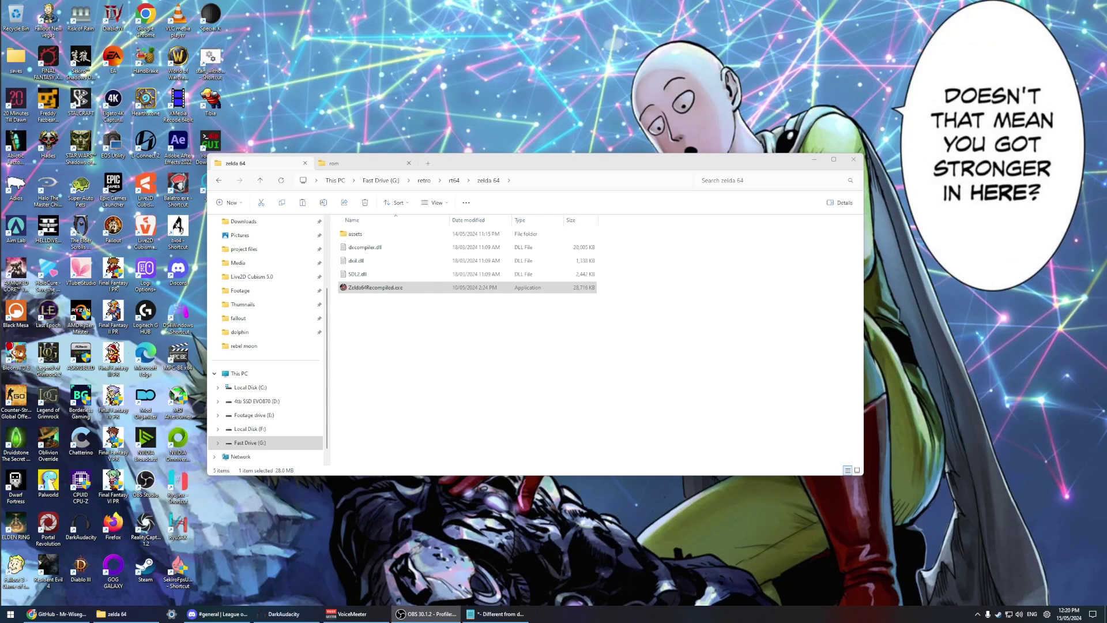
# Switch to the browser, open the N64Recomp repository from the developer's GitHub profile and read through its README.
pyautogui.click(58, 613)
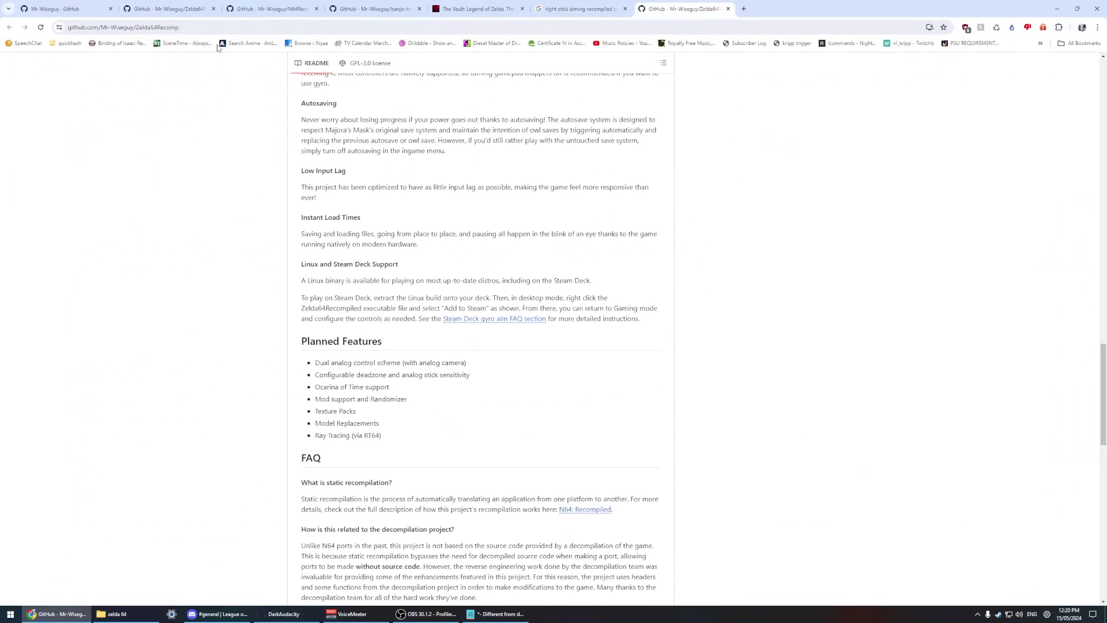
pyautogui.click(75, 9)
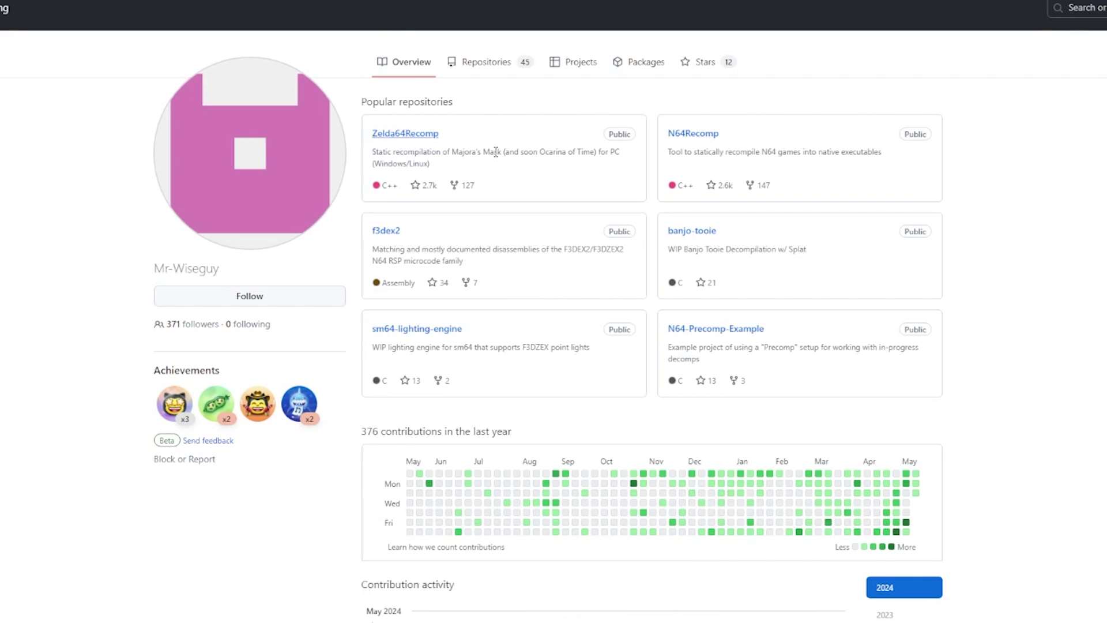
pyautogui.click(699, 139)
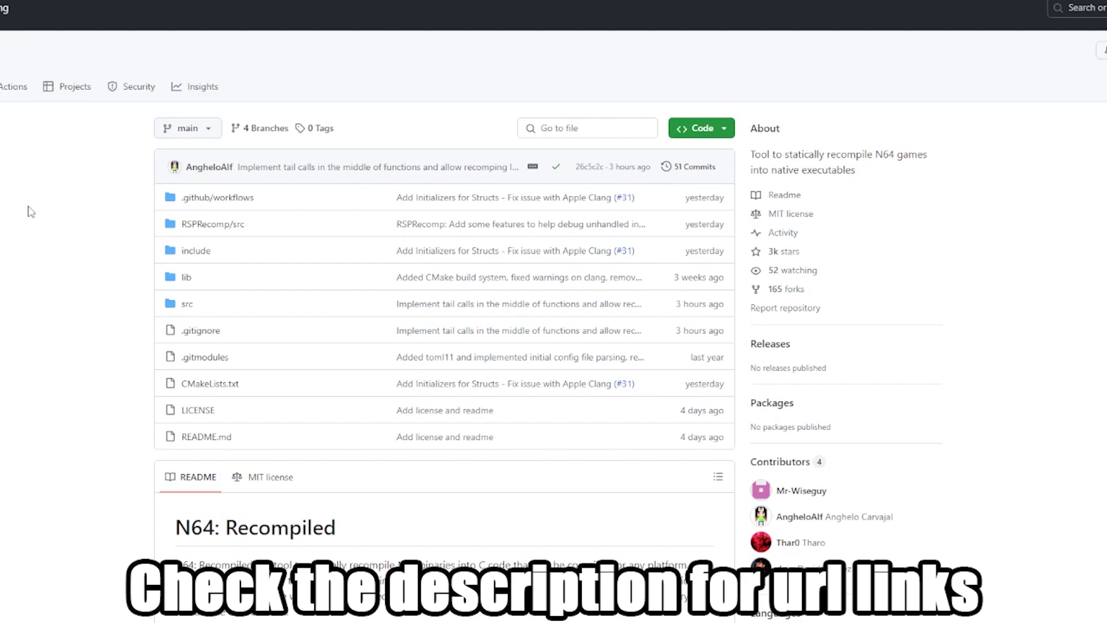
pyautogui.scroll(-2, 87, 262)
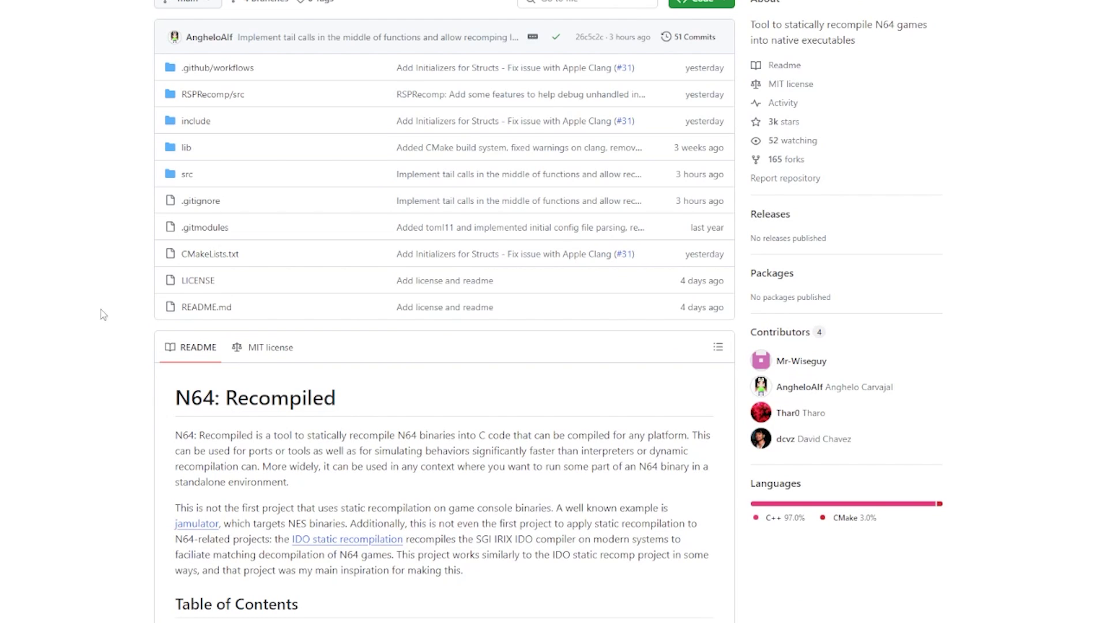
pyautogui.scroll(-6, 69, 326)
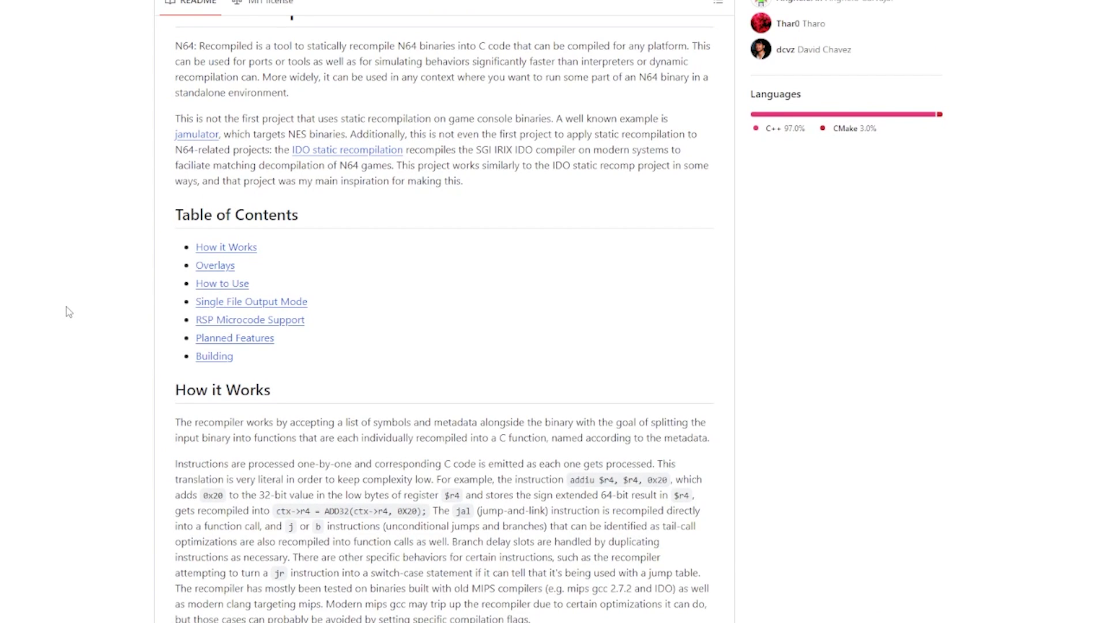
pyautogui.scroll(9, 171, 355)
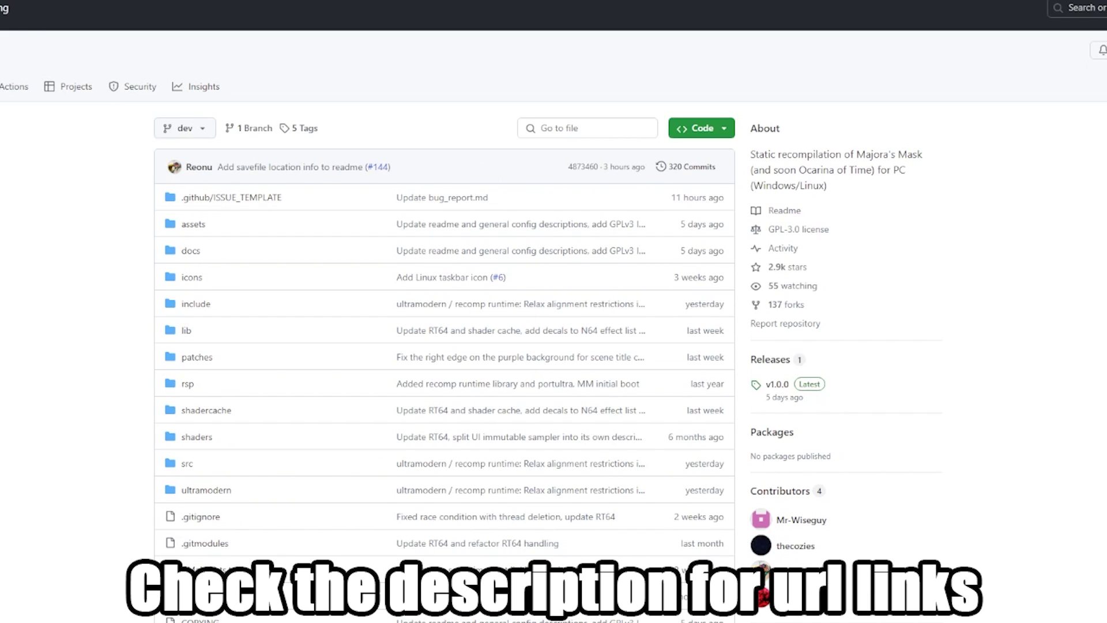
# Open the latest release page from the README of the Zelda 64: Recompiled repository.
pyautogui.scroll(-12, 117, 280)
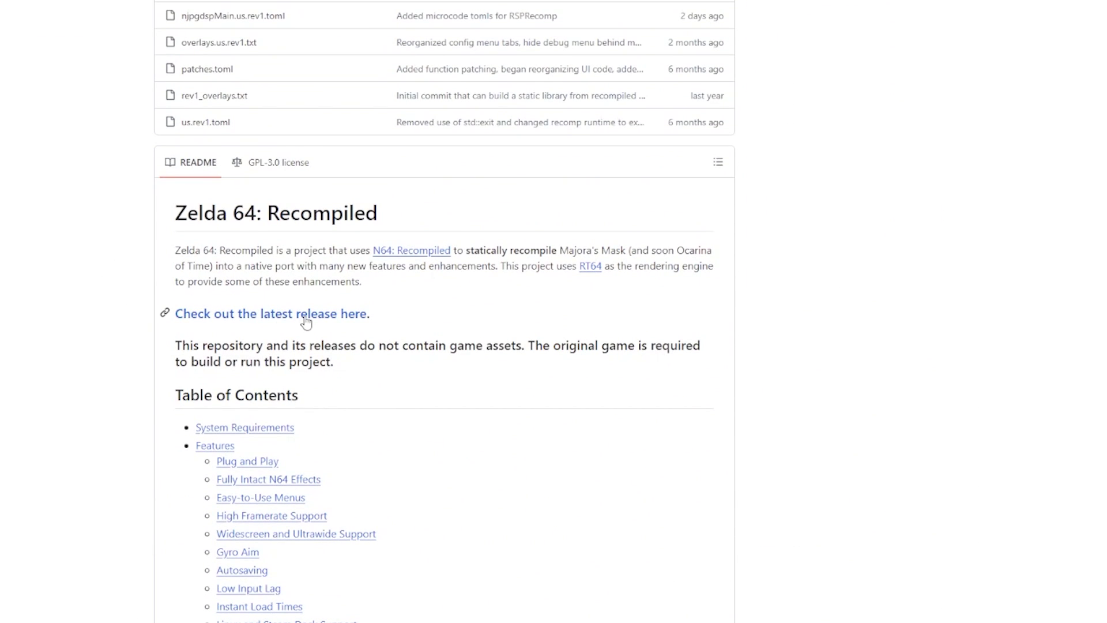
pyautogui.click(306, 320)
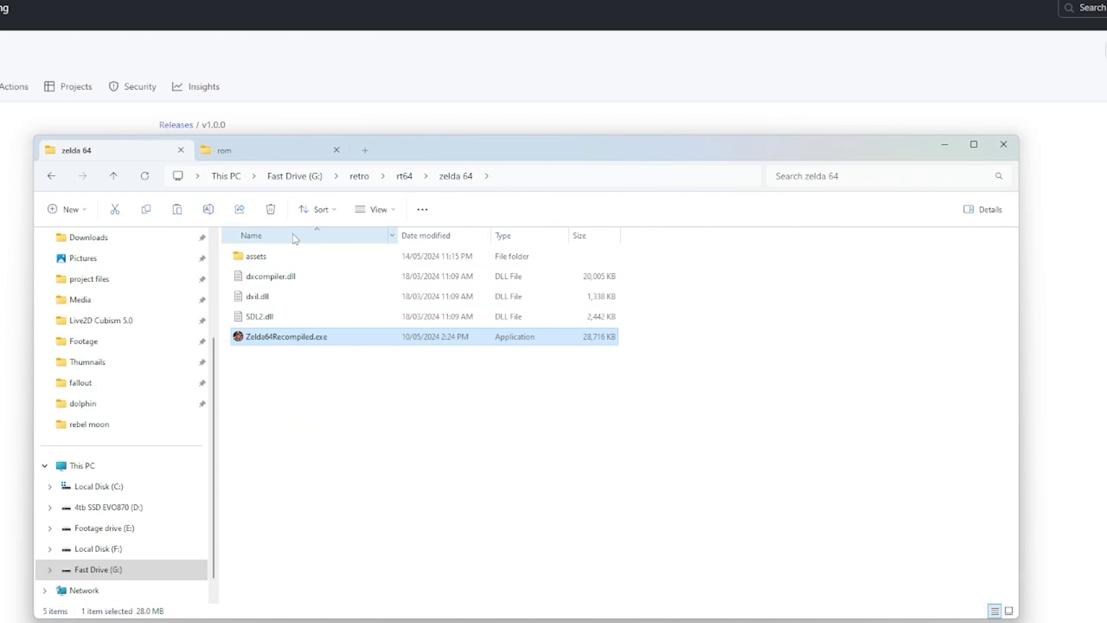
# Launch Zelda64Recompiled.exe from the "zelda 64 - Copy" folder inside rt64.
pyautogui.click(406, 177)
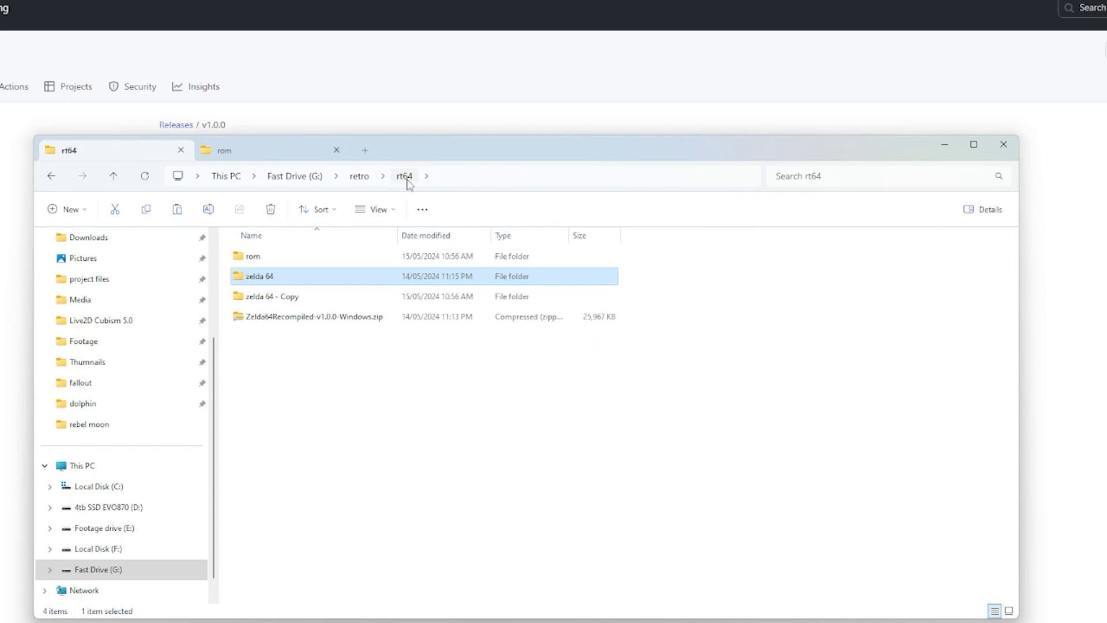
pyautogui.doubleClick(316, 300)
pyautogui.doubleClick(316, 339)
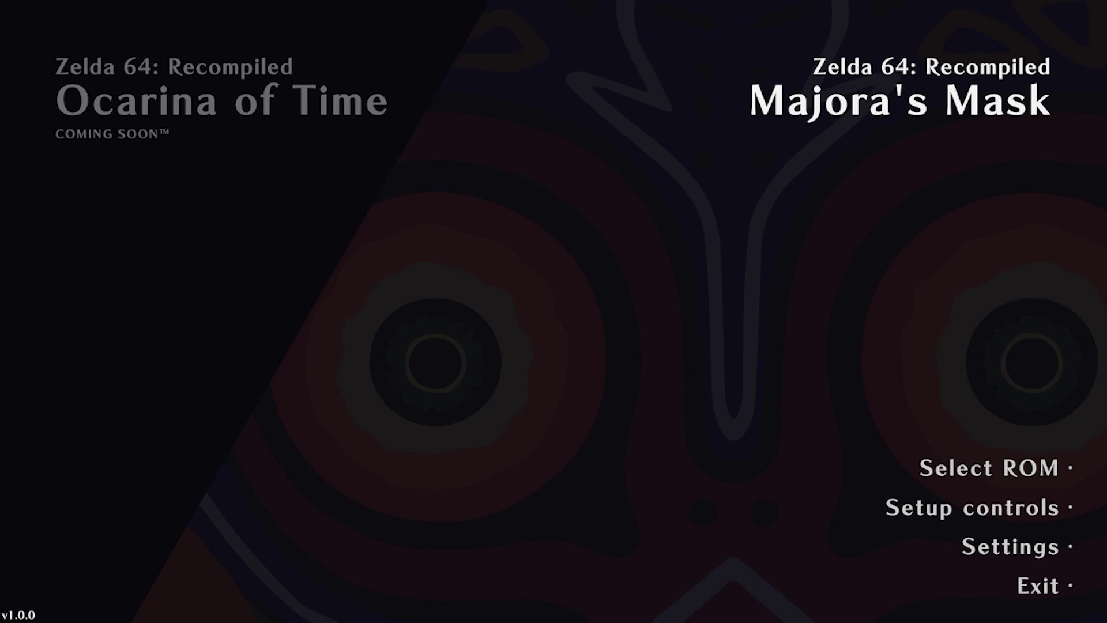
# Try to load the zipped Majora's Mask file from the rom folder as the game ROM.
pyautogui.click(991, 481)
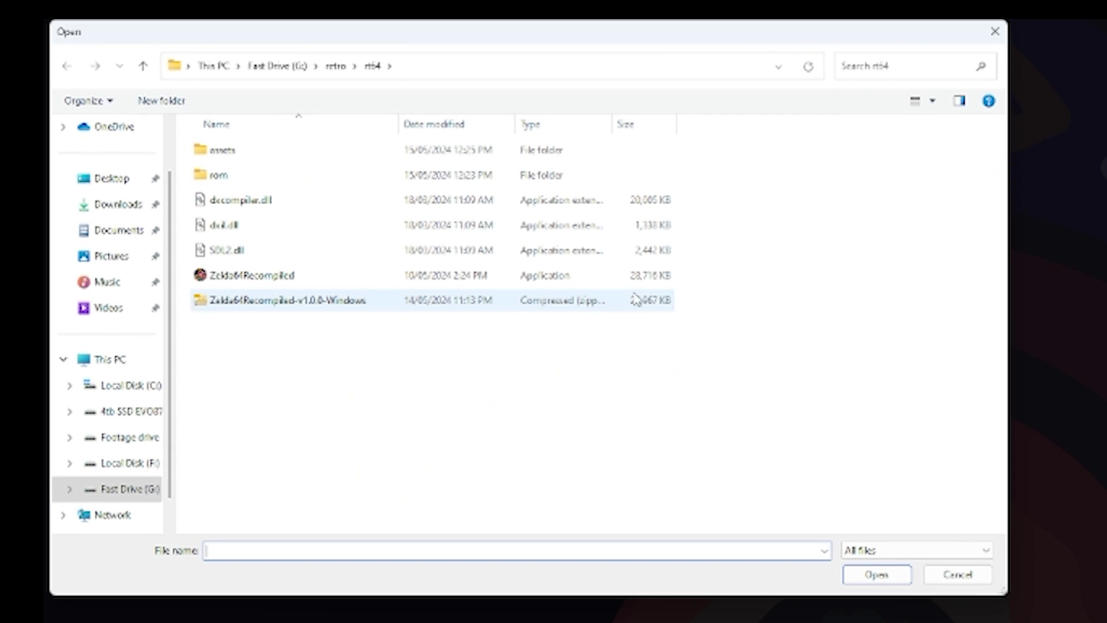
pyautogui.doubleClick(224, 182)
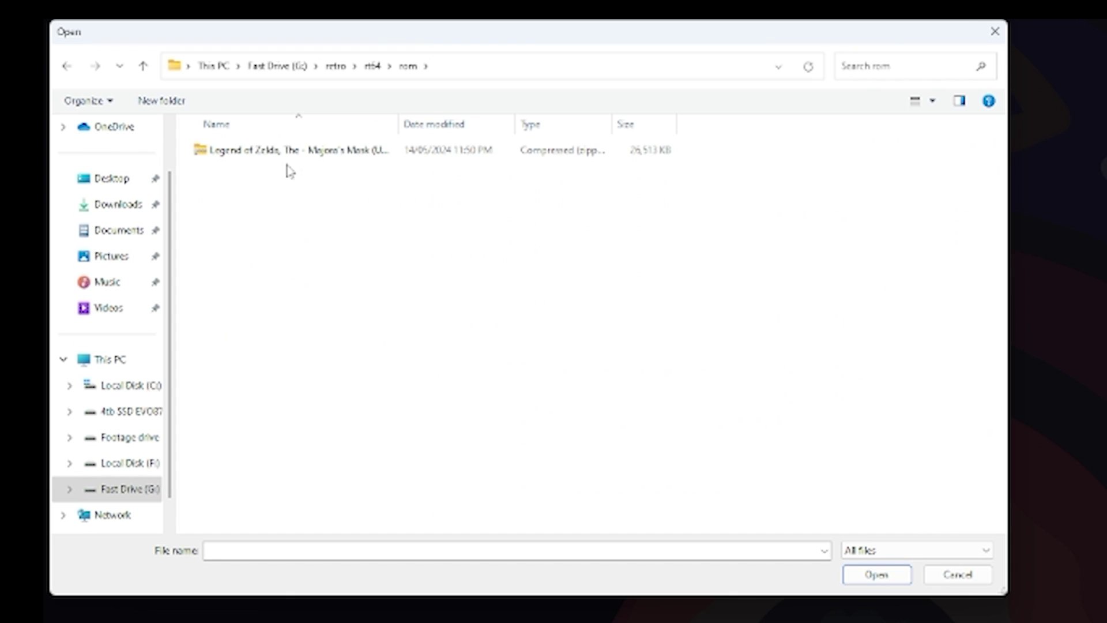
pyautogui.click(298, 157)
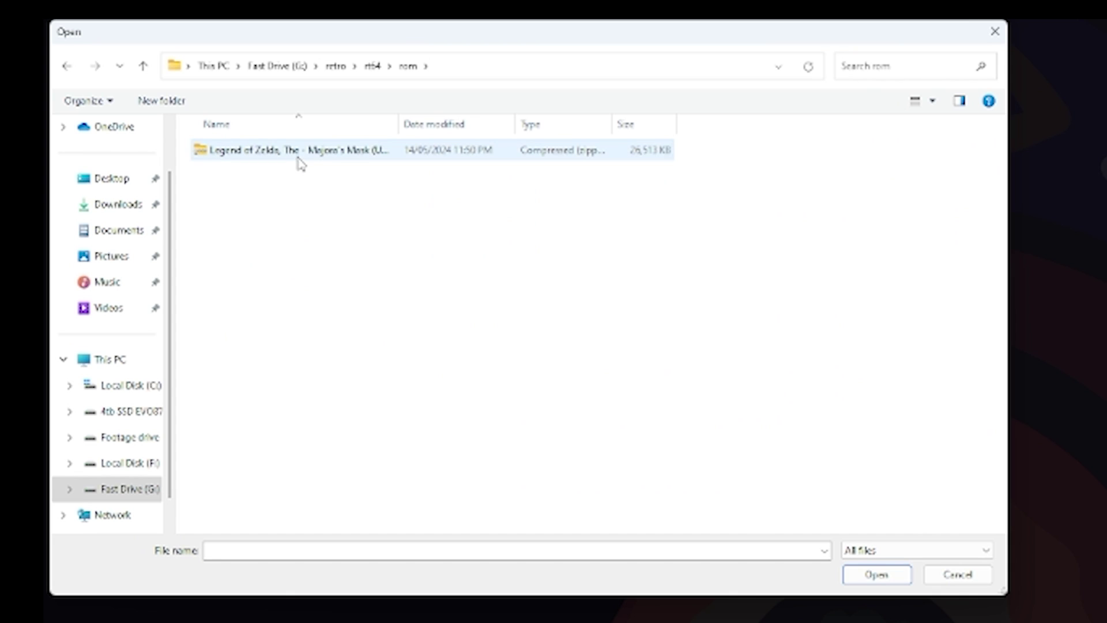
pyautogui.click(868, 578)
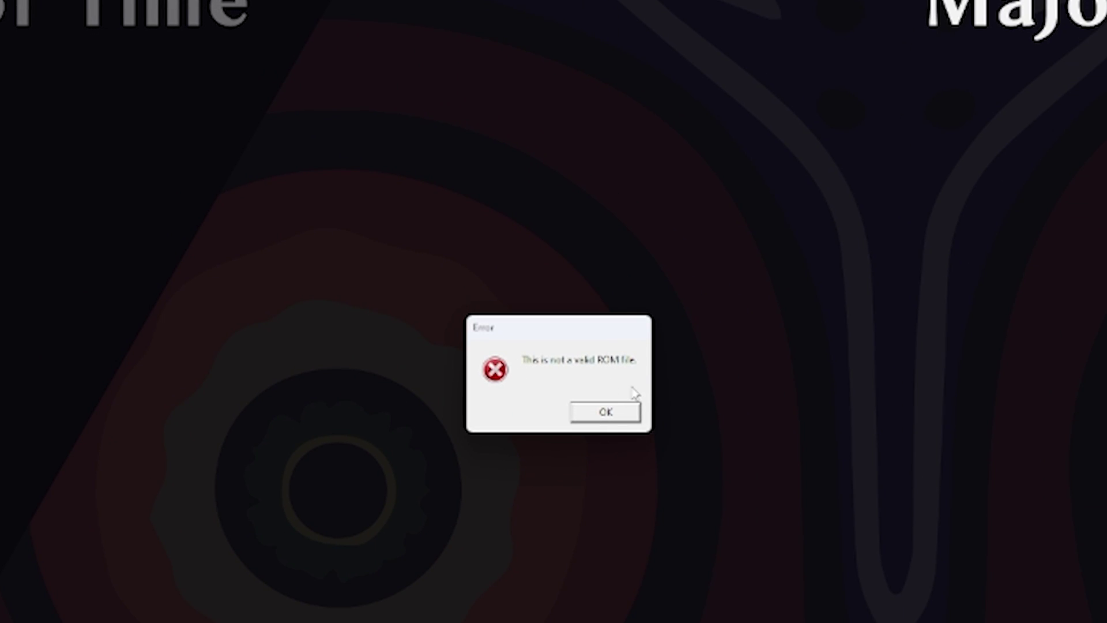
pyautogui.click(606, 412)
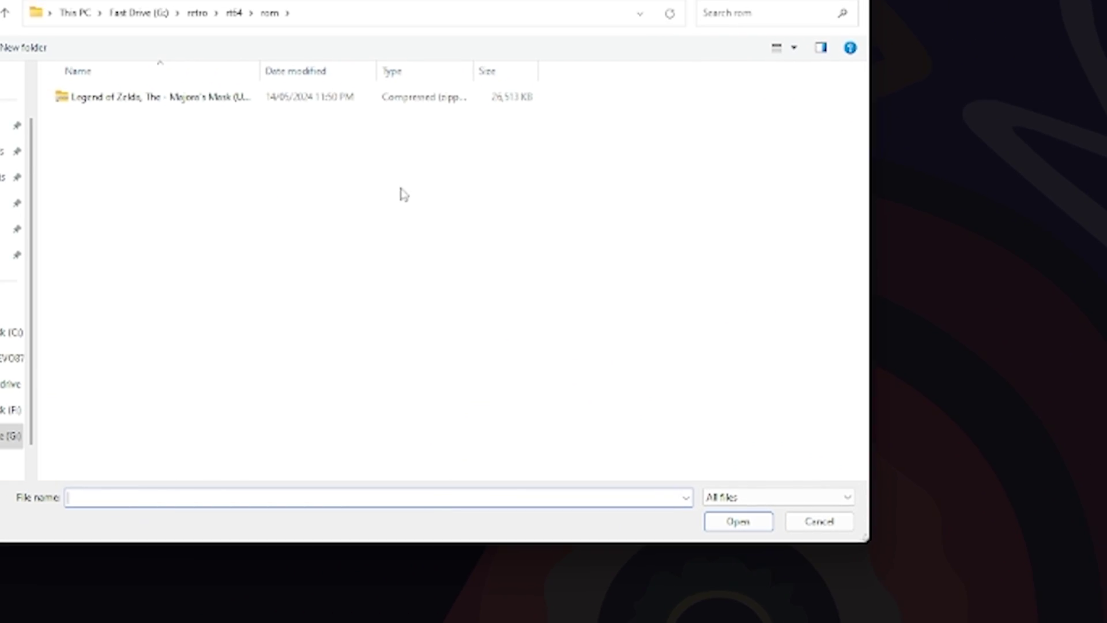
# Extract the zipped "Legend of Zelda, The - Majora's Mask (USA)" archive into the rom folder.
pyautogui.click(188, 98)
pyautogui.rightClick(188, 99)
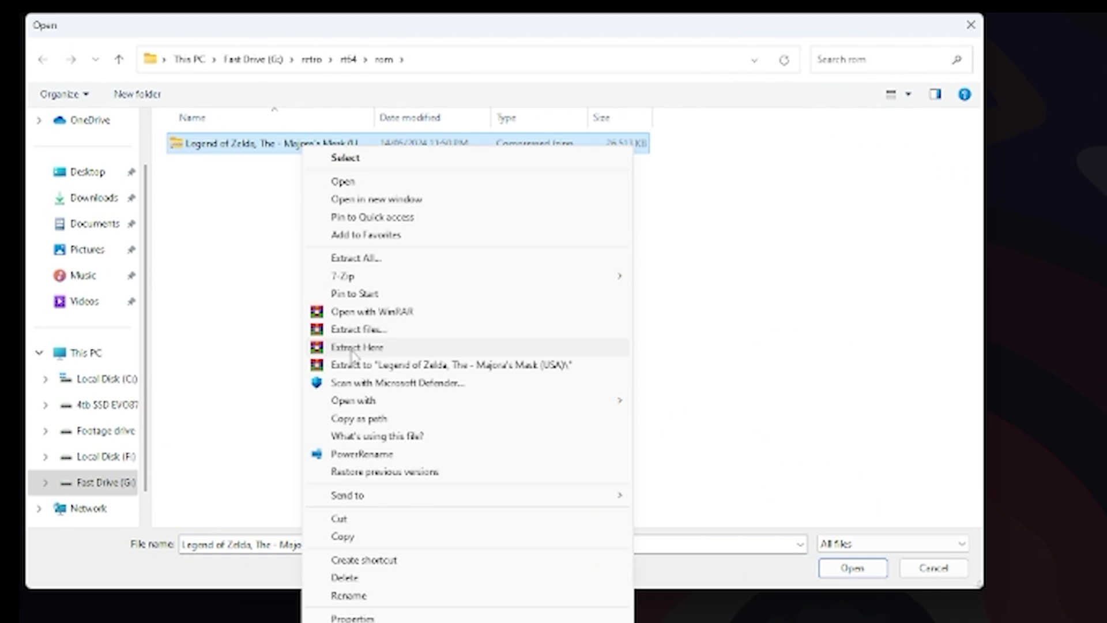
pyautogui.click(450, 347)
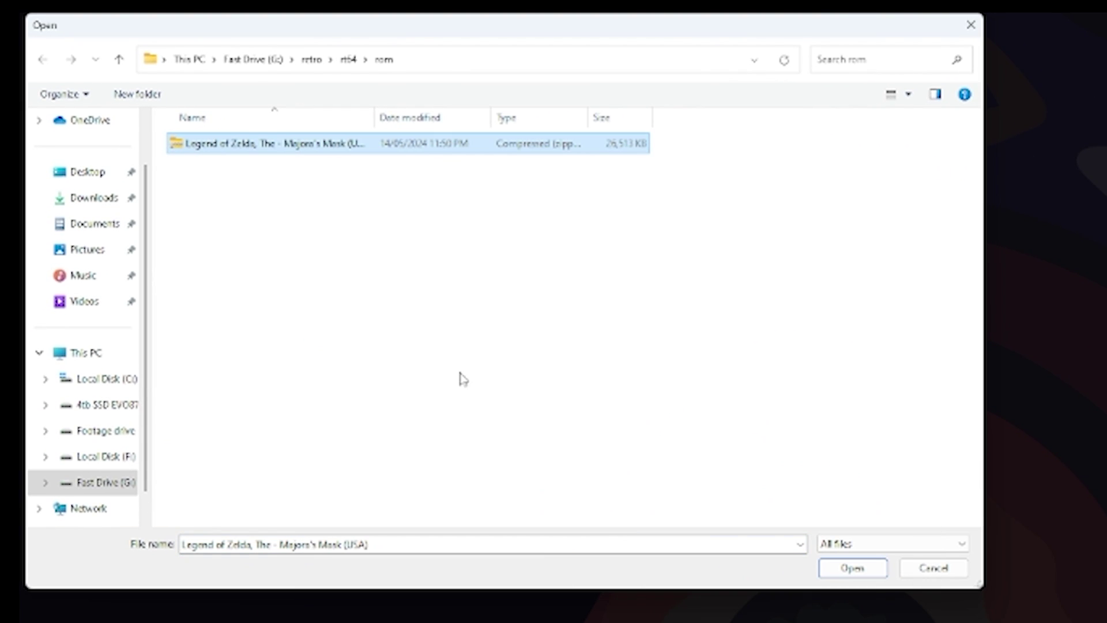
# Widen the file name column and load the extracted N64 ROM "Legend of Zelda, The - Majora's Mask (USA)".
pyautogui.click(301, 153)
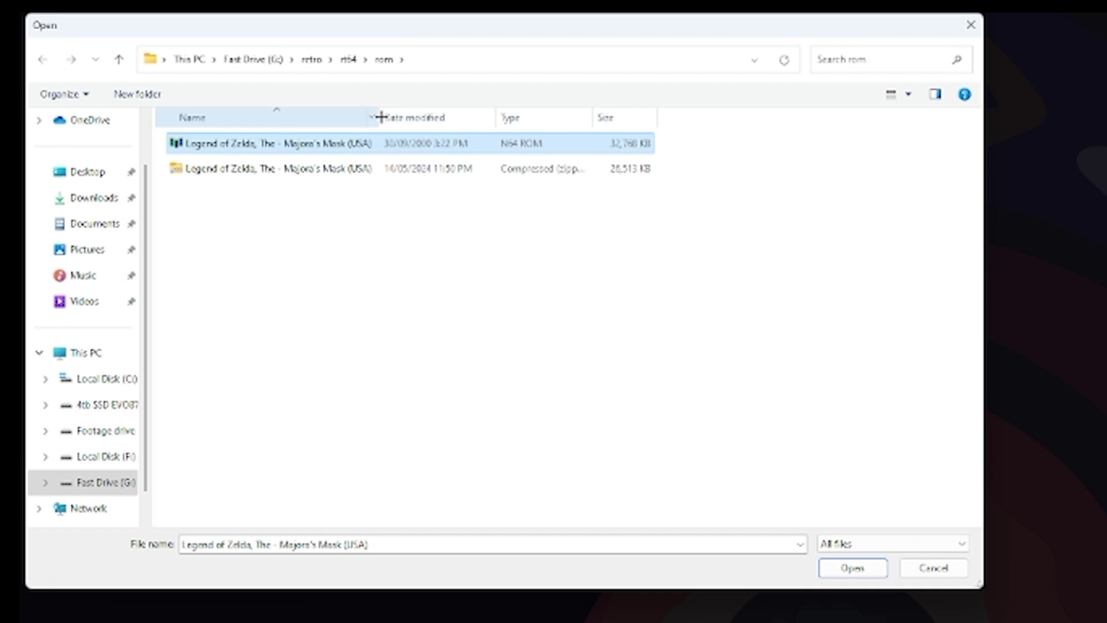
pyautogui.moveTo(379, 112); pyautogui.dragTo(496, 115)
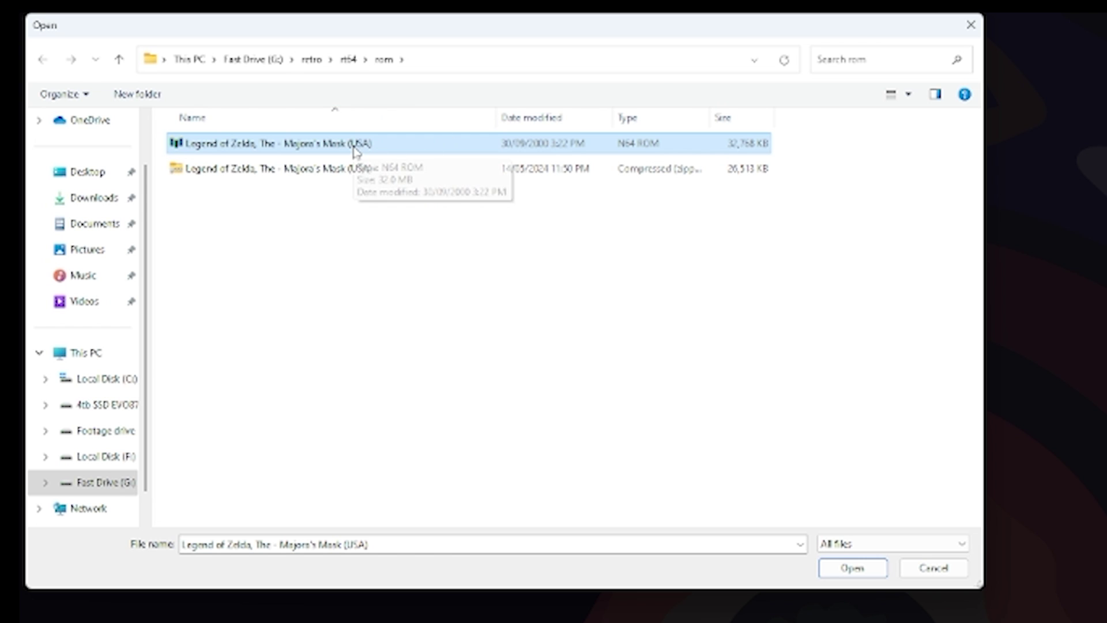
pyautogui.click(853, 568)
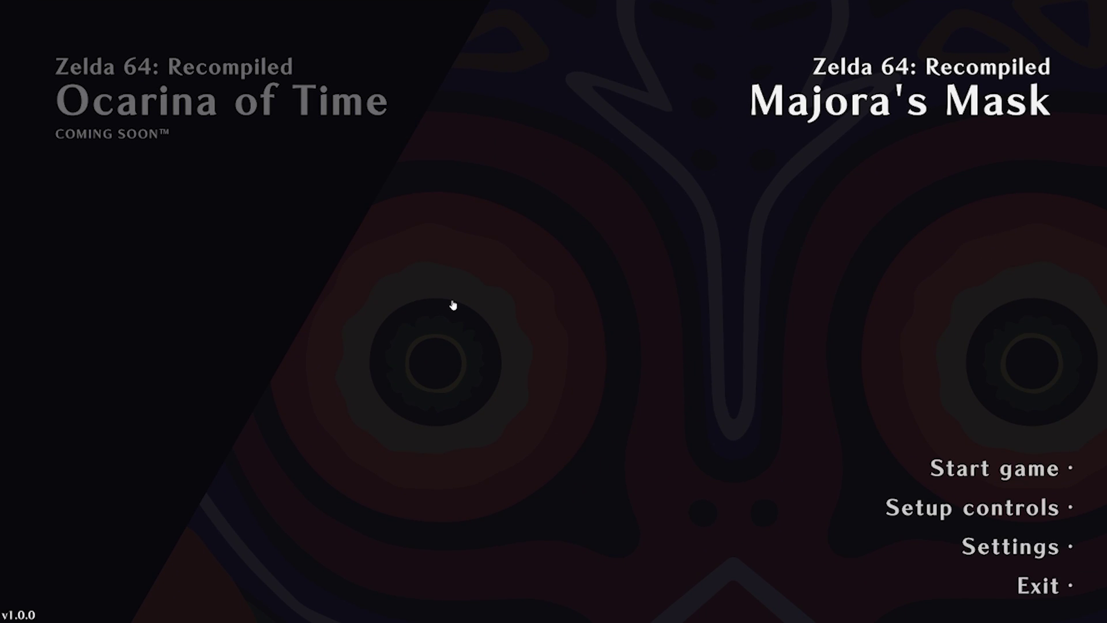